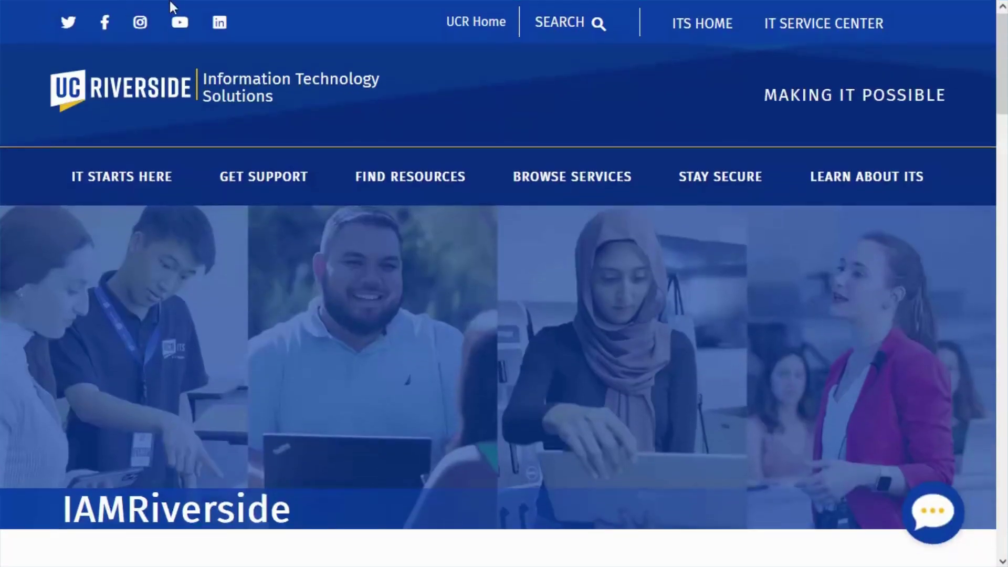
left_click_drag(1003, 63, 1003, 181)
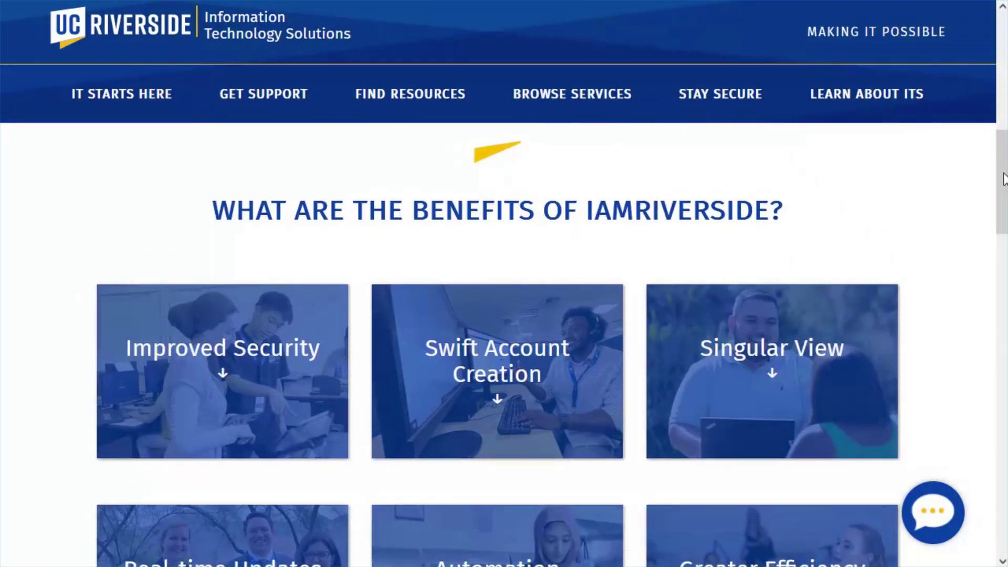
left_click_drag(1002, 182, 1003, 342)
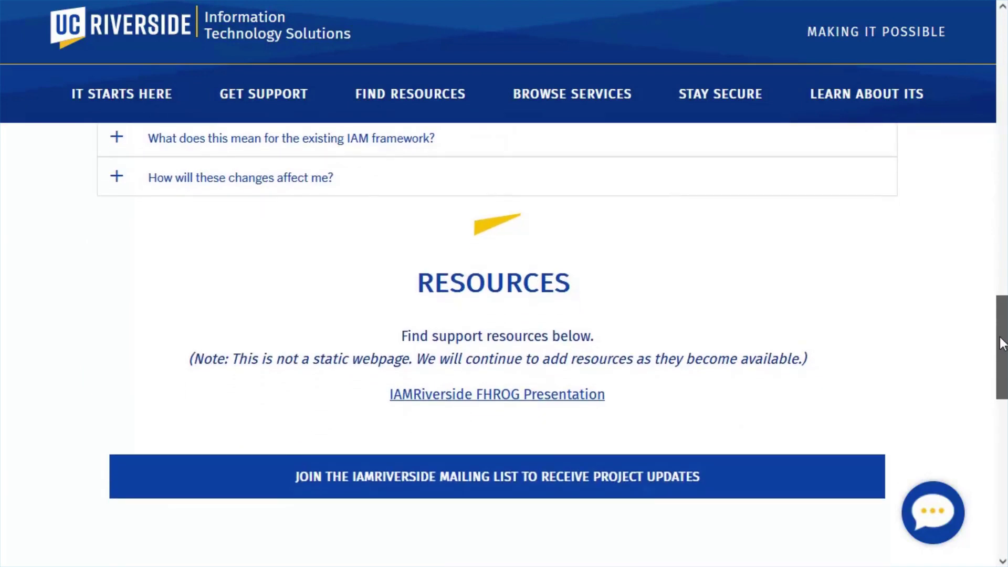